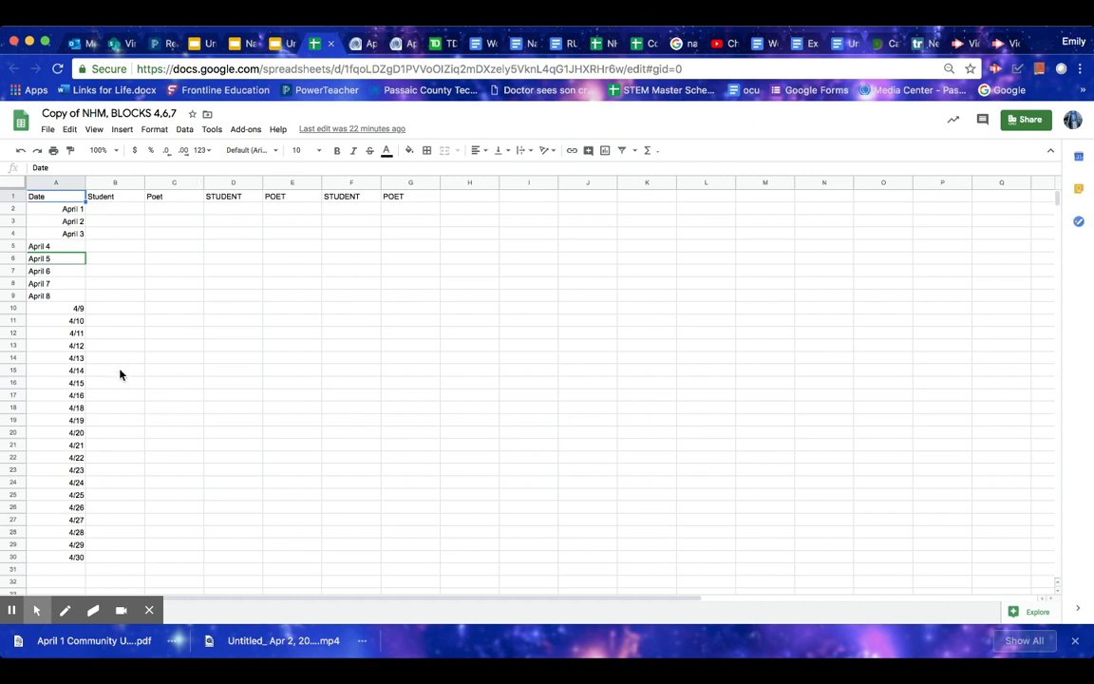
Enter Jimbob as the 4/23 student in B23 and XYZ as the poet in C23.
left_click(108, 471)
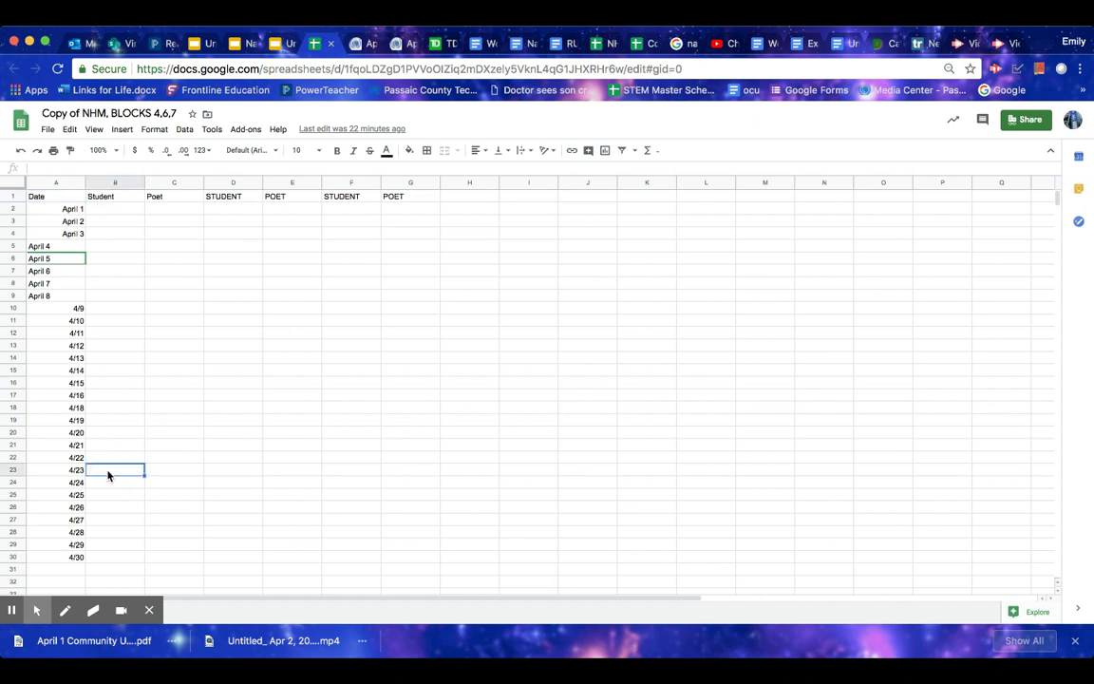
type("Jimbob")
left_click(161, 472)
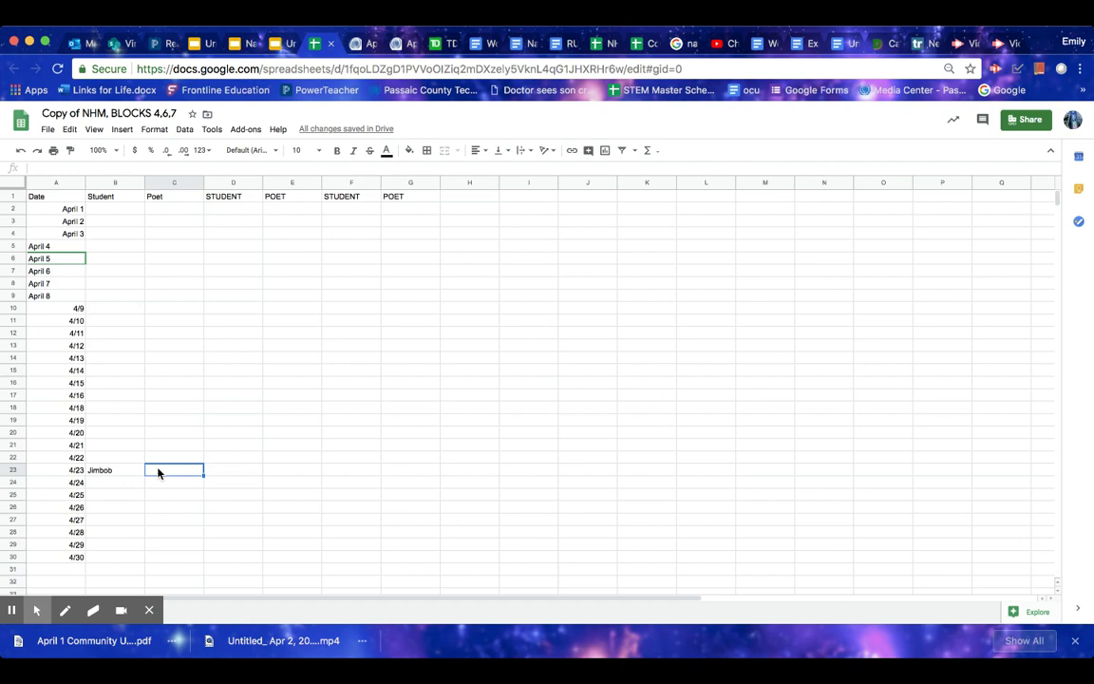
type("XYZ")
Add MollyJane with poet qrs in D23 and E23, then go to the National Poetry Month tab.
left_click(229, 470)
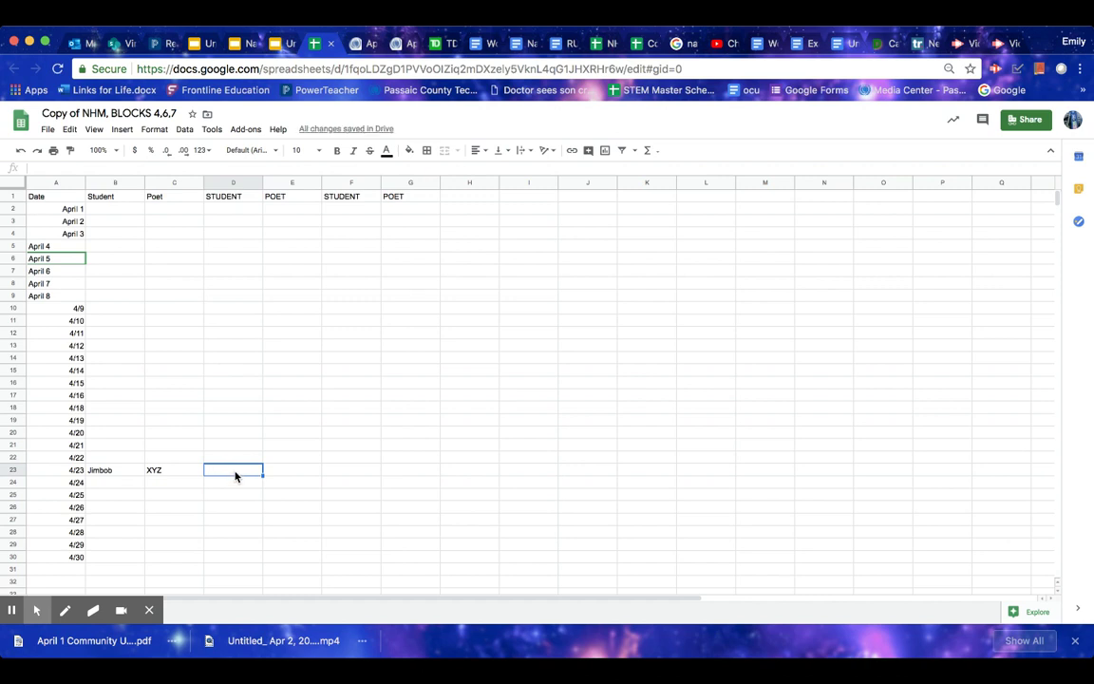
type("MollyJane")
left_click(289, 472)
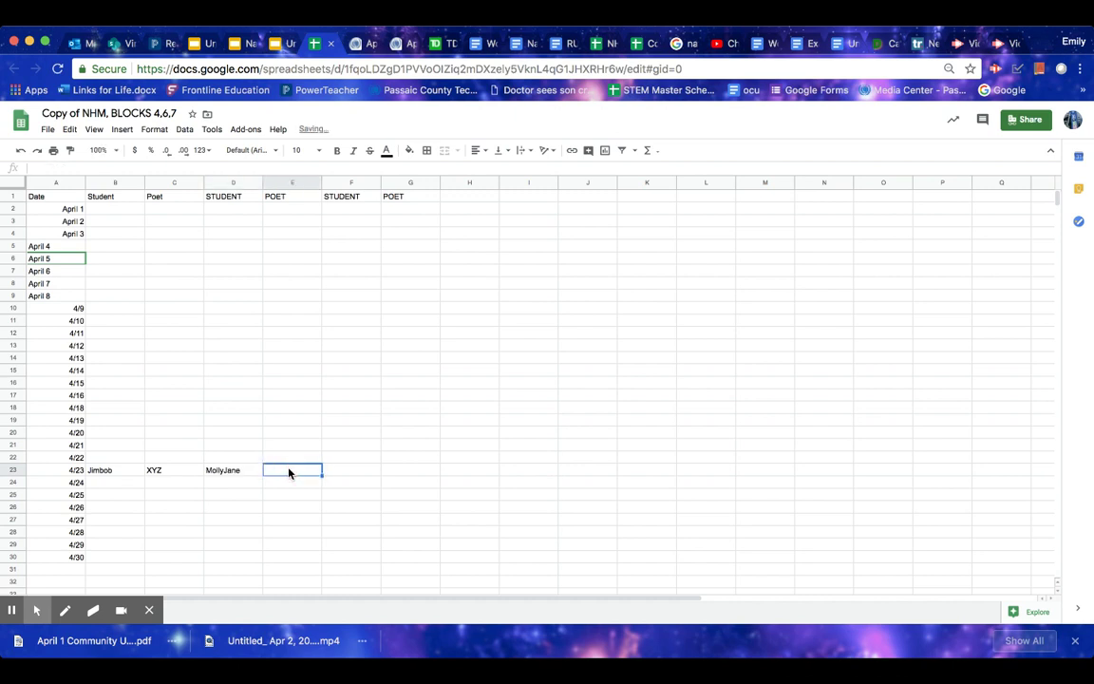
type("qrs")
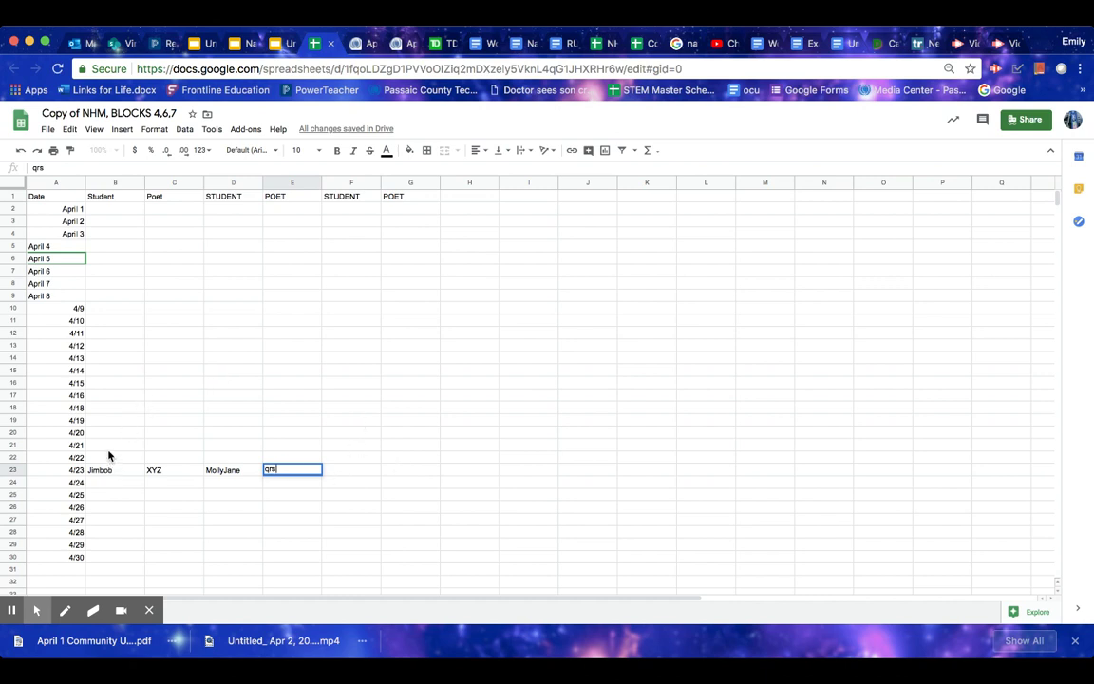
left_click(104, 214)
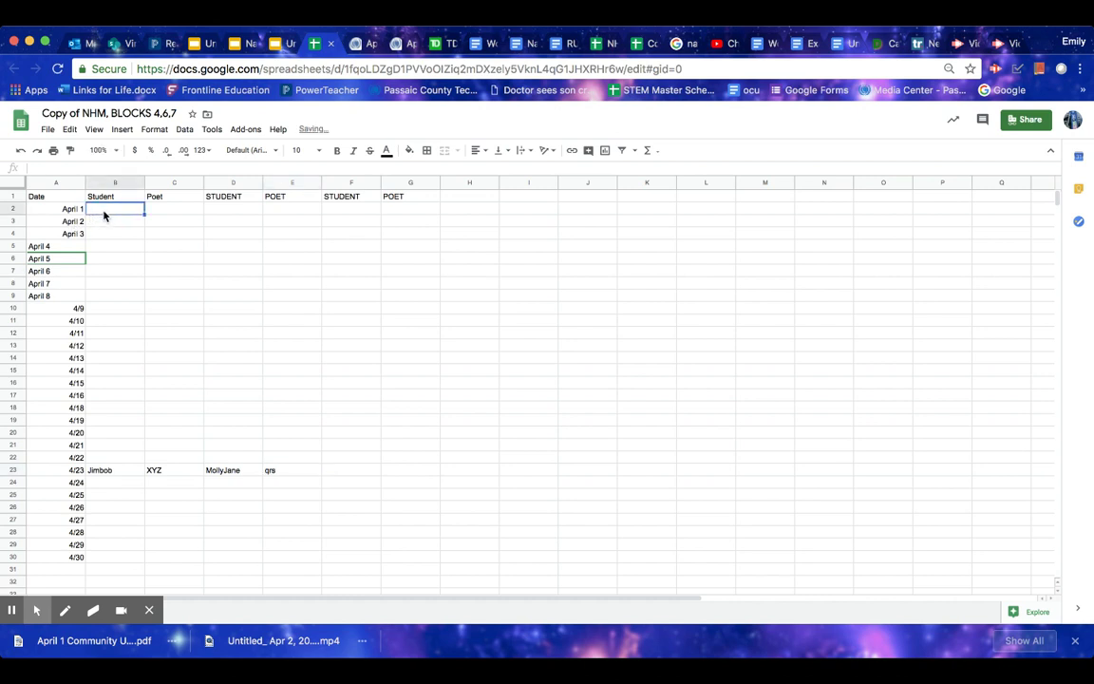
left_click(107, 560)
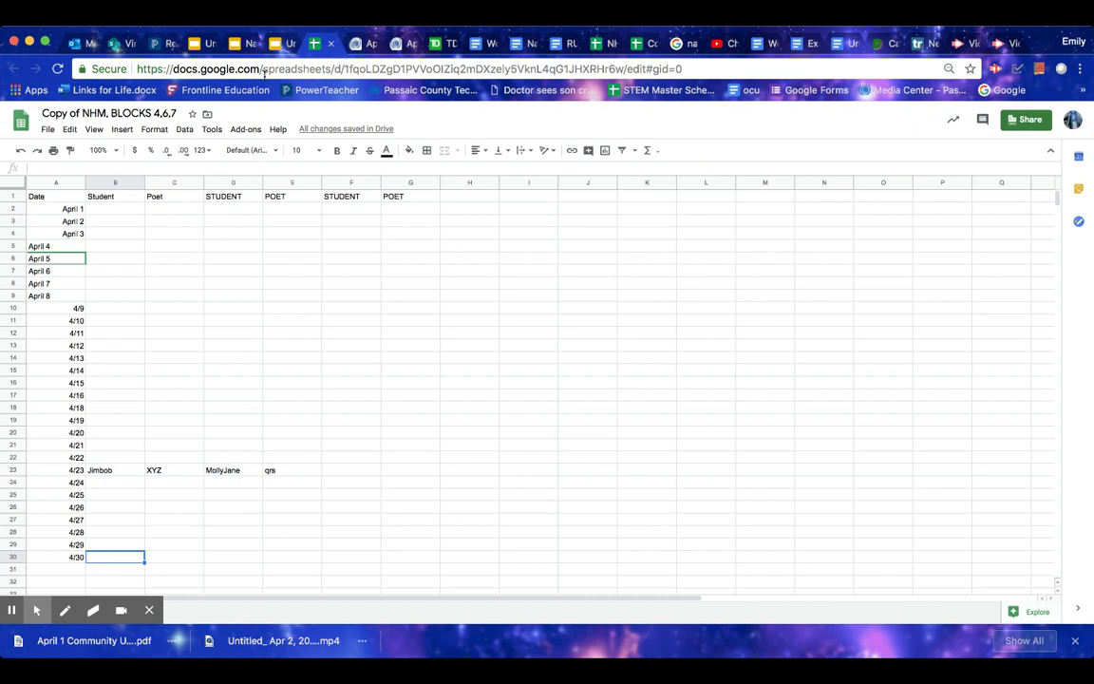
left_click(290, 44)
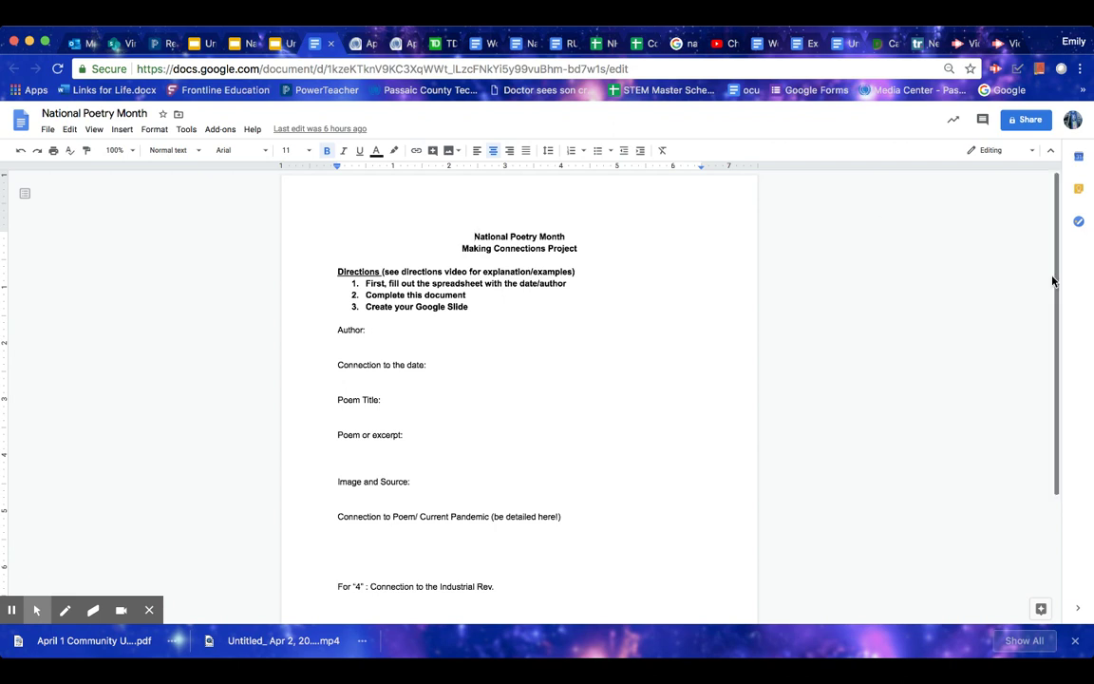
Fill in Author XYZ, date connection 'born - 1834', and poem title 'Pixy & the Grocer'.
left_click_drag(1053, 252, 1052, 270)
left_click(386, 300)
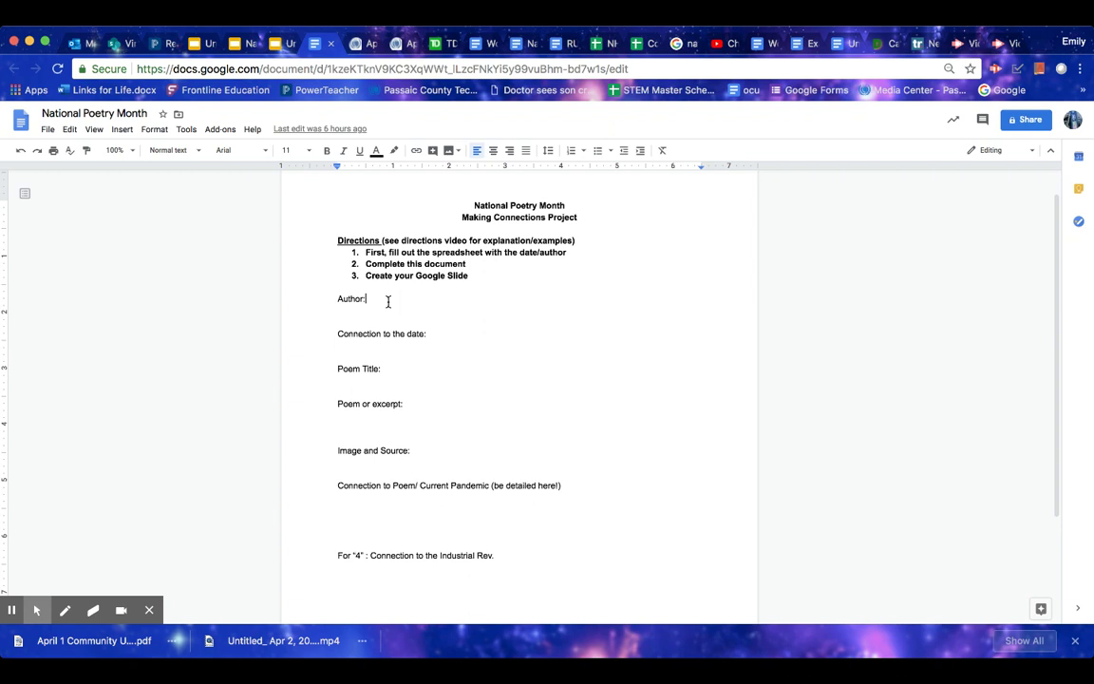
type("XYZ")
left_click(438, 334)
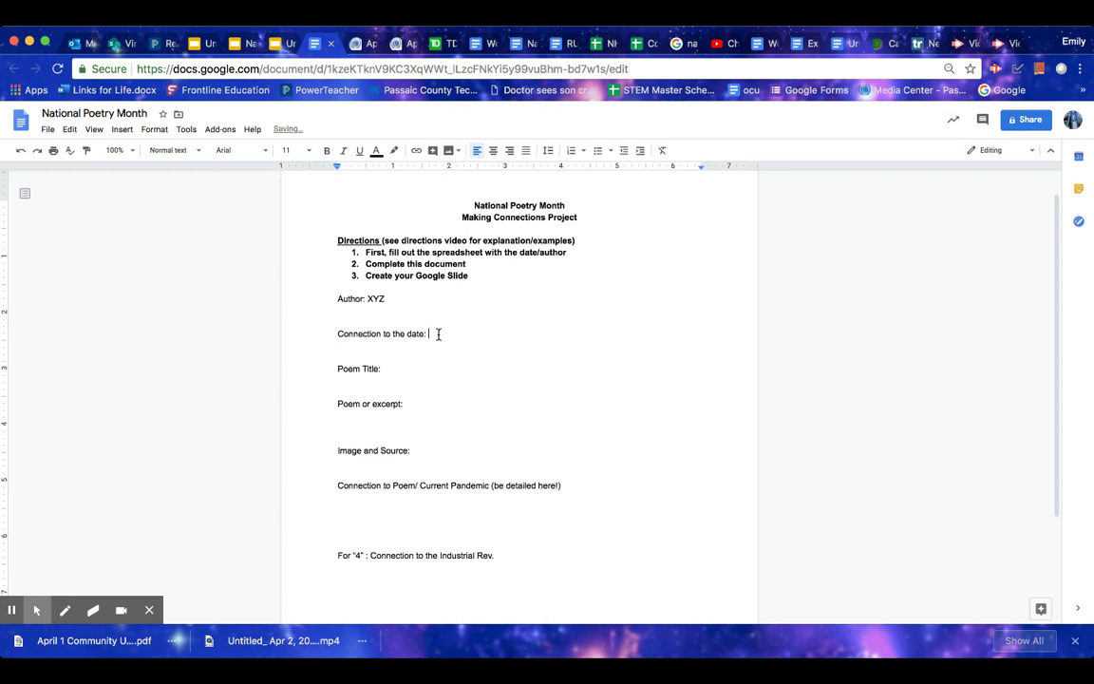
type("born")
type(" - 18")
type("34")
type("Pixy & the ")
type("Groc")
type("er")
Add 'Copy and paste' on a new line under Poem or excerpt.
left_click(427, 406)
key("Return")
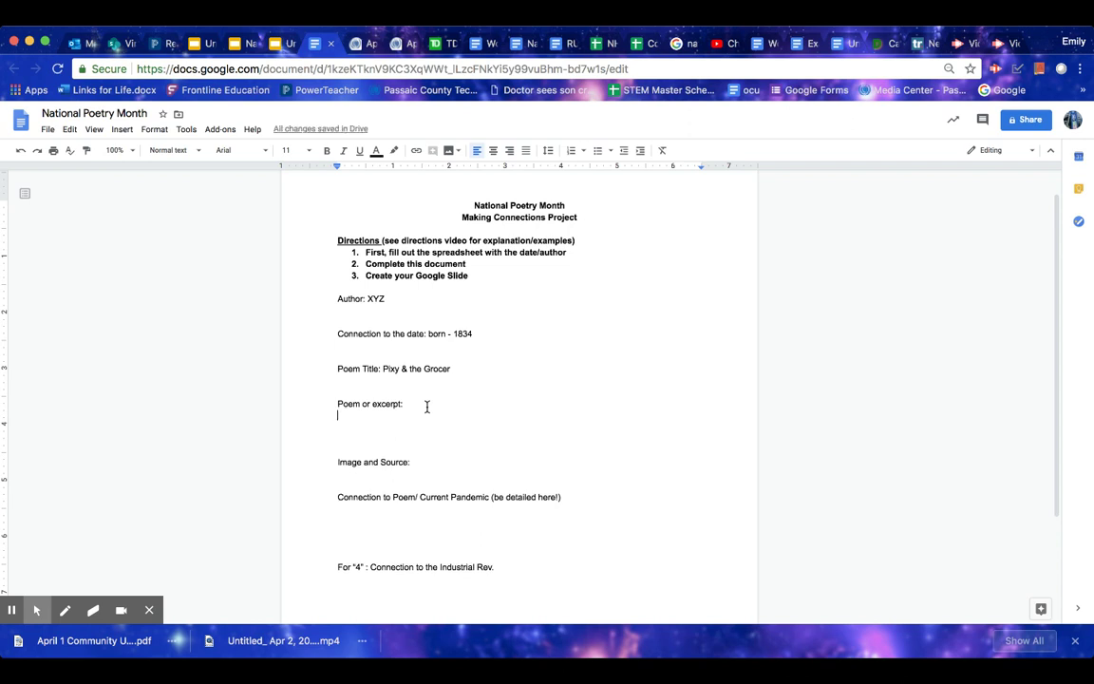
type("copi")
key("BackSpace")
type("y")
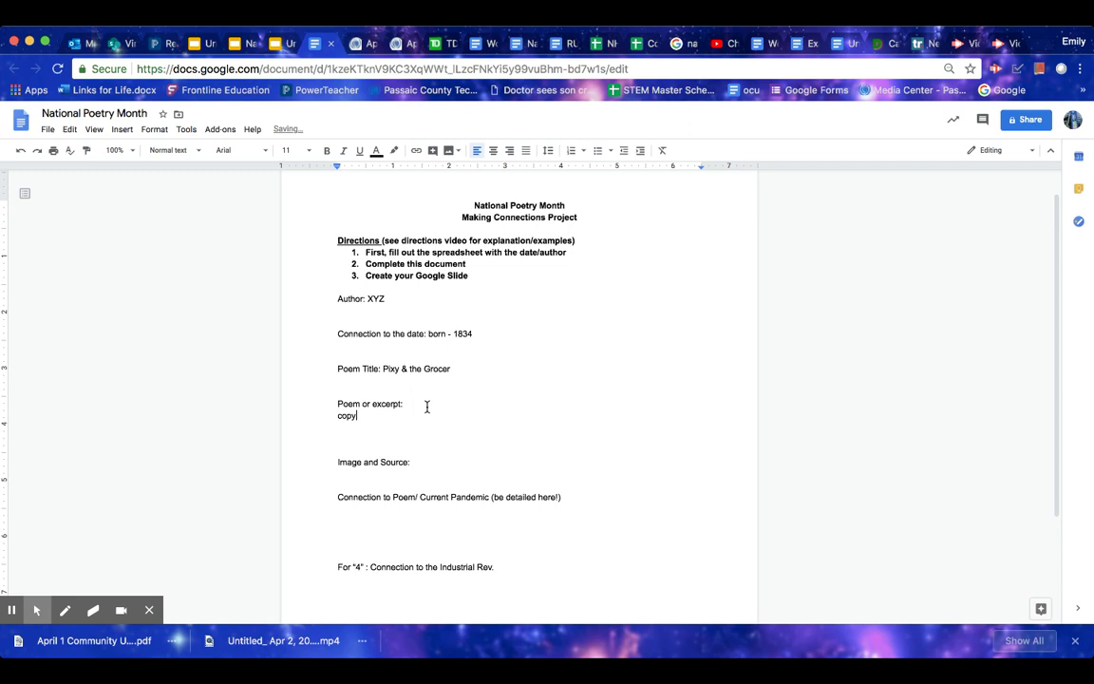
type(" and paste")
Add 'Blah blah blah' on a new line under the Connection to Poem/ Current Pandemic prompt.
left_click(421, 461)
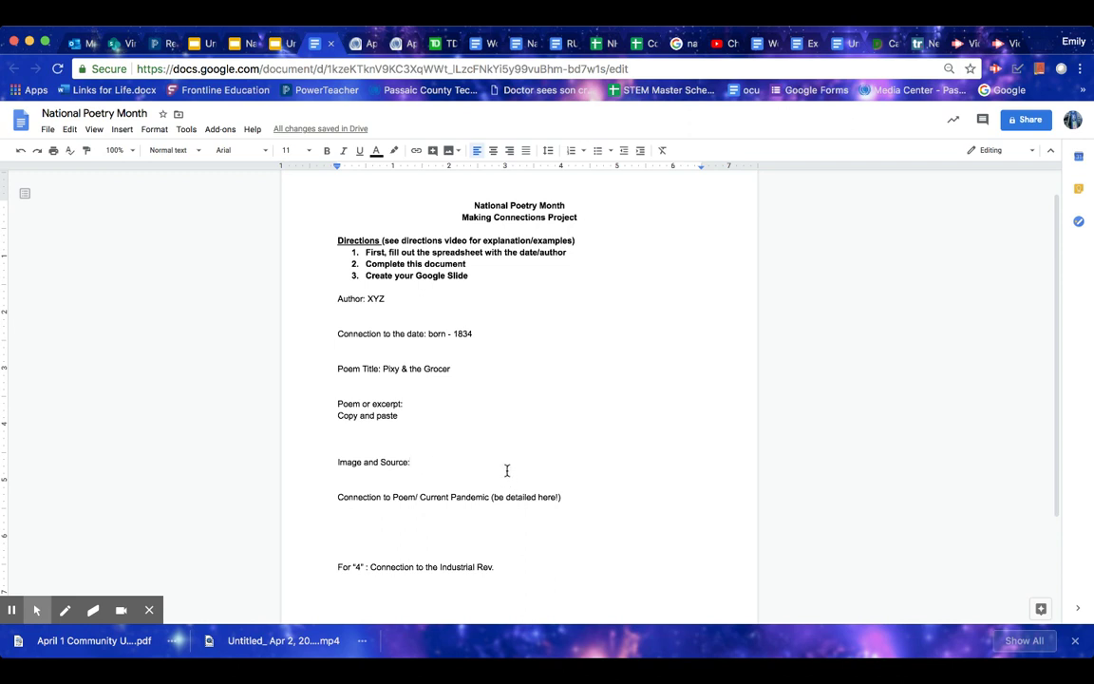
left_click(582, 501)
key("Return")
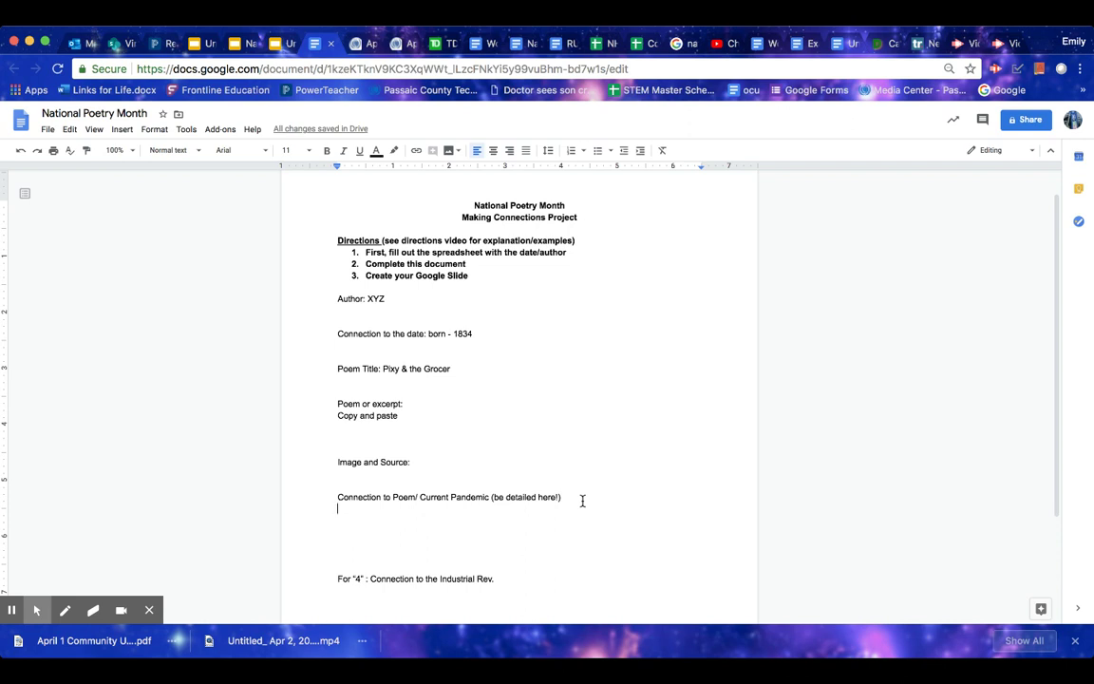
type("Blah blah ")
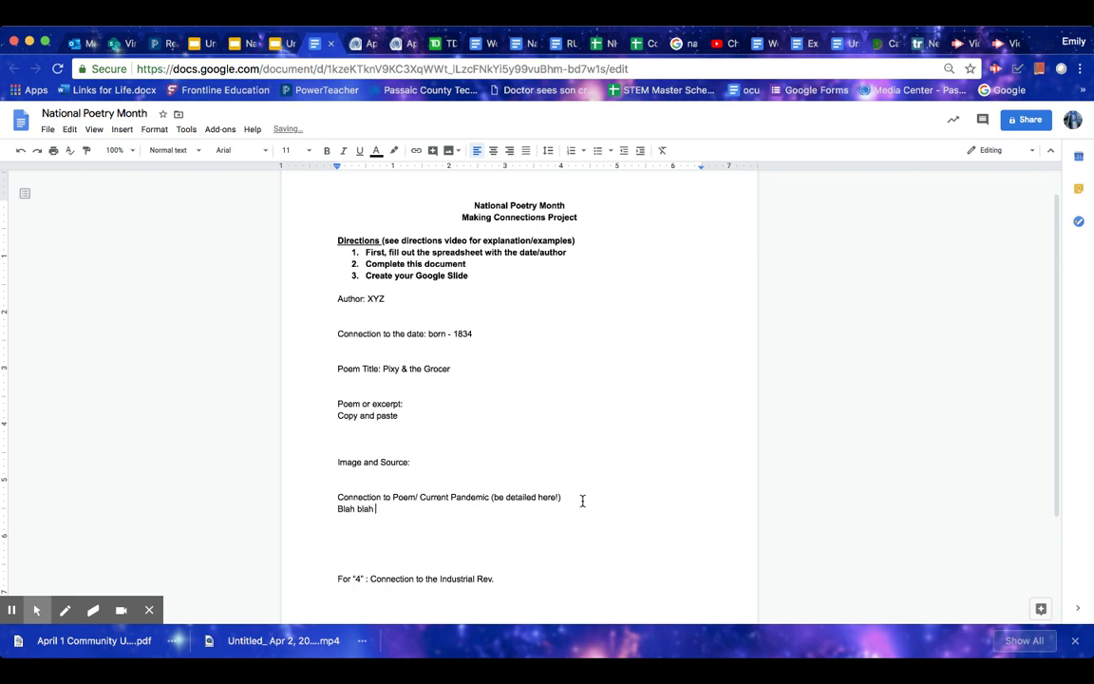
type("blah")
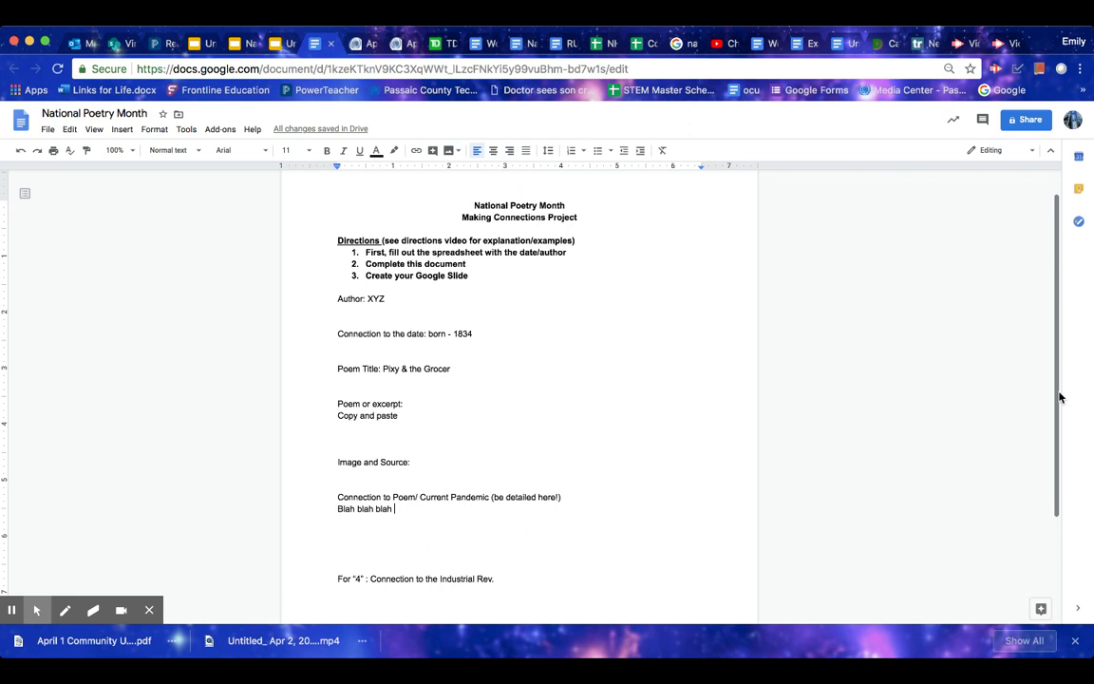
Add 'Blah blah blah' under the Industrial Rev. connection line, then return to the presentation.
left_click_drag(1057, 390, 1057, 447)
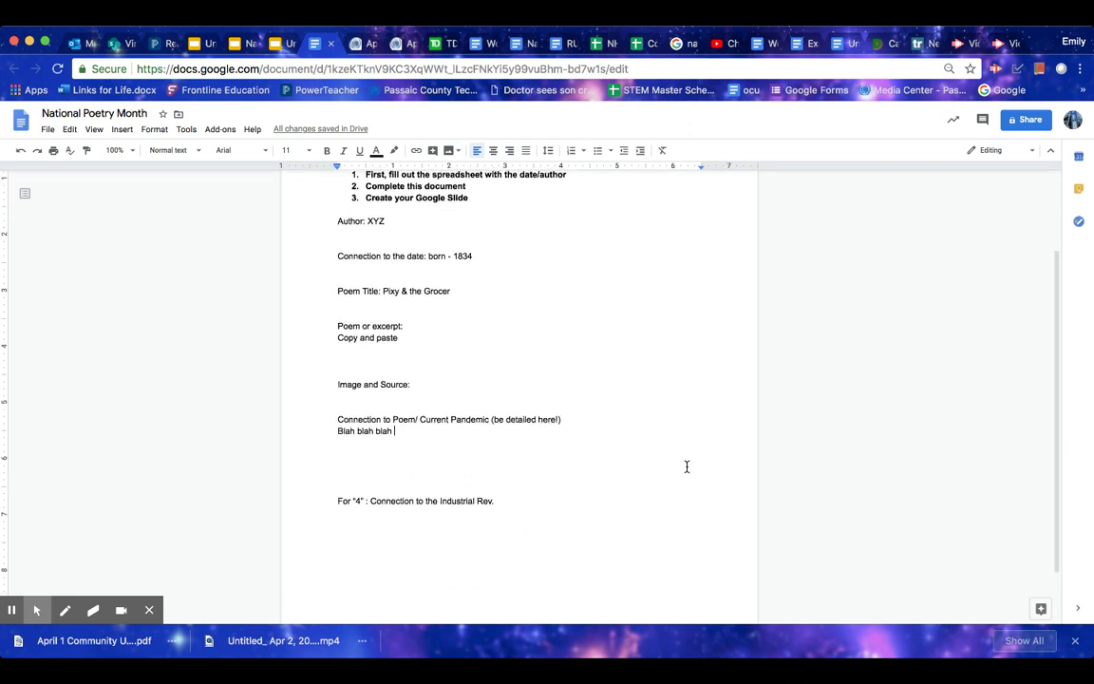
left_click_drag(1057, 393, 1058, 334)
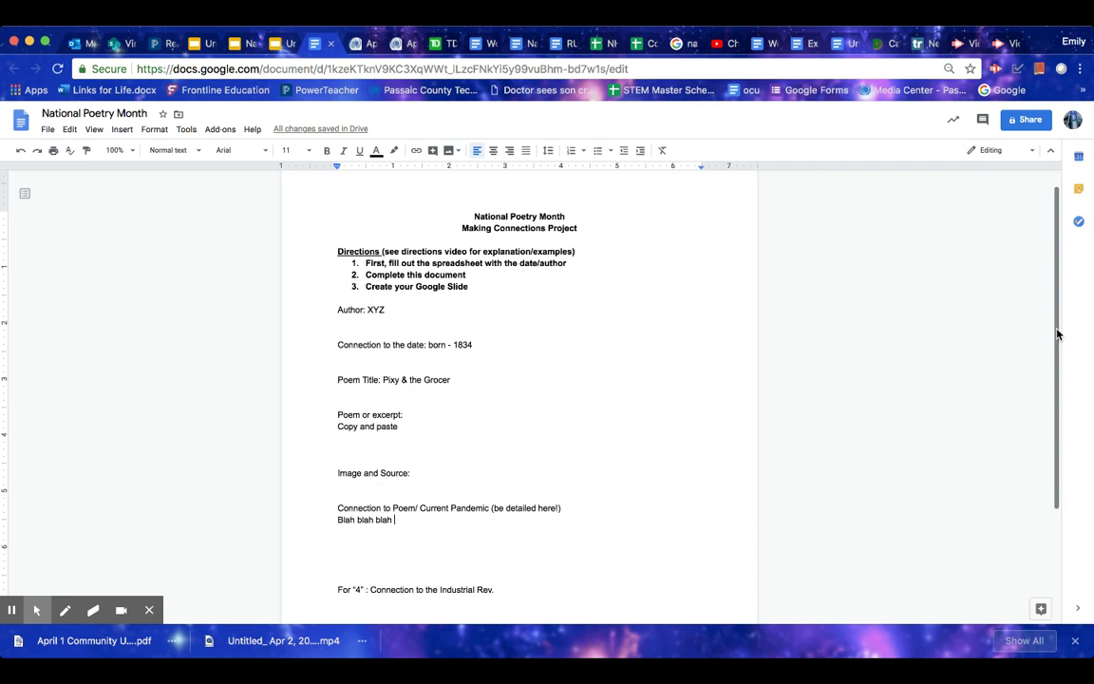
left_click_drag(1058, 335, 1058, 396)
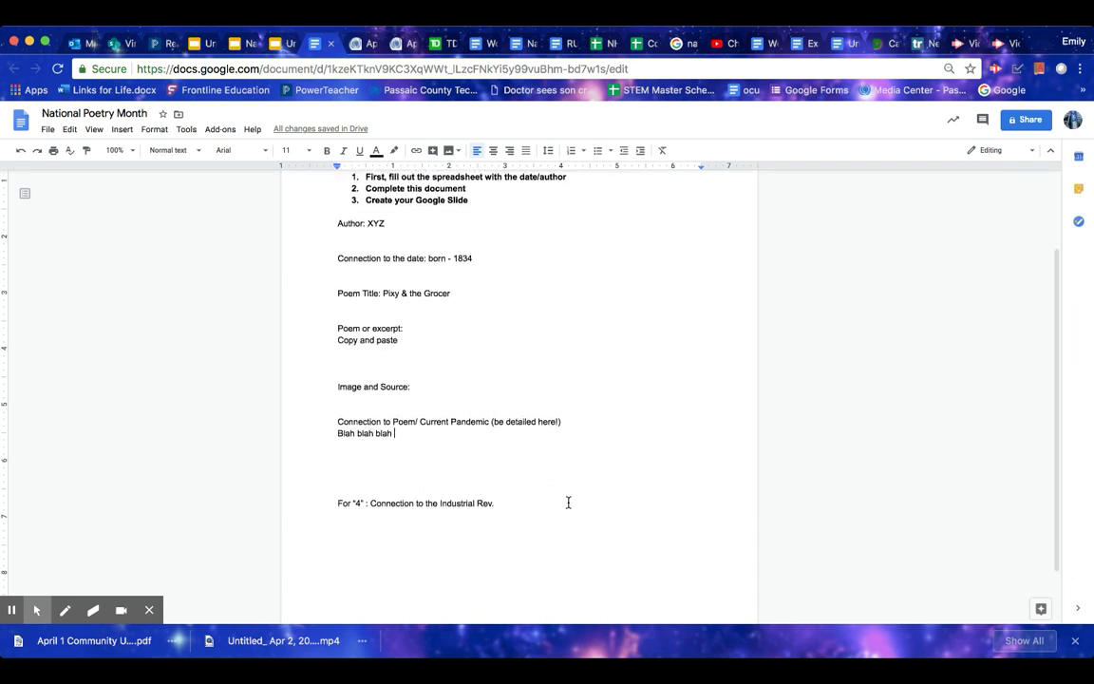
left_click(525, 514)
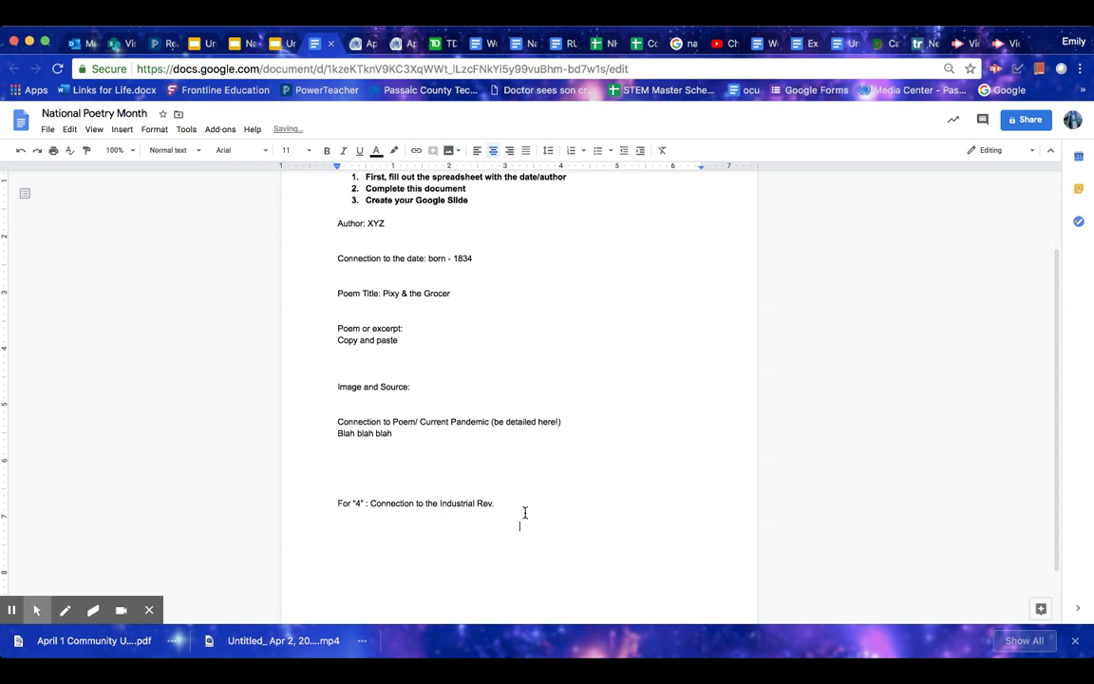
left_click(496, 503)
key("Return")
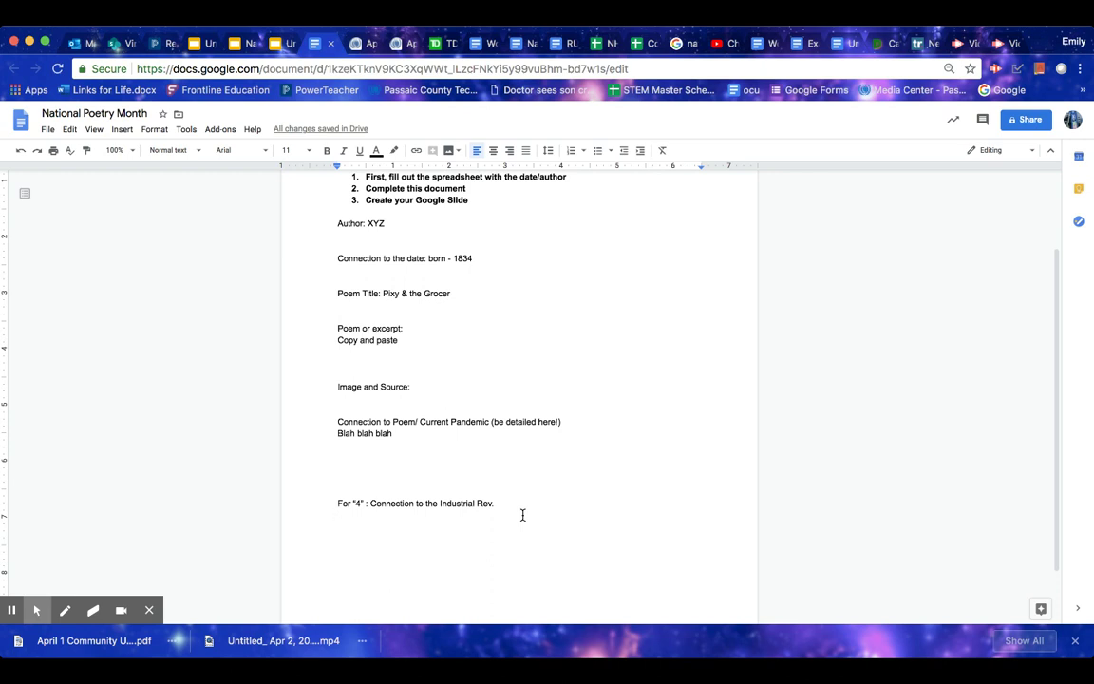
type("Blah blah ")
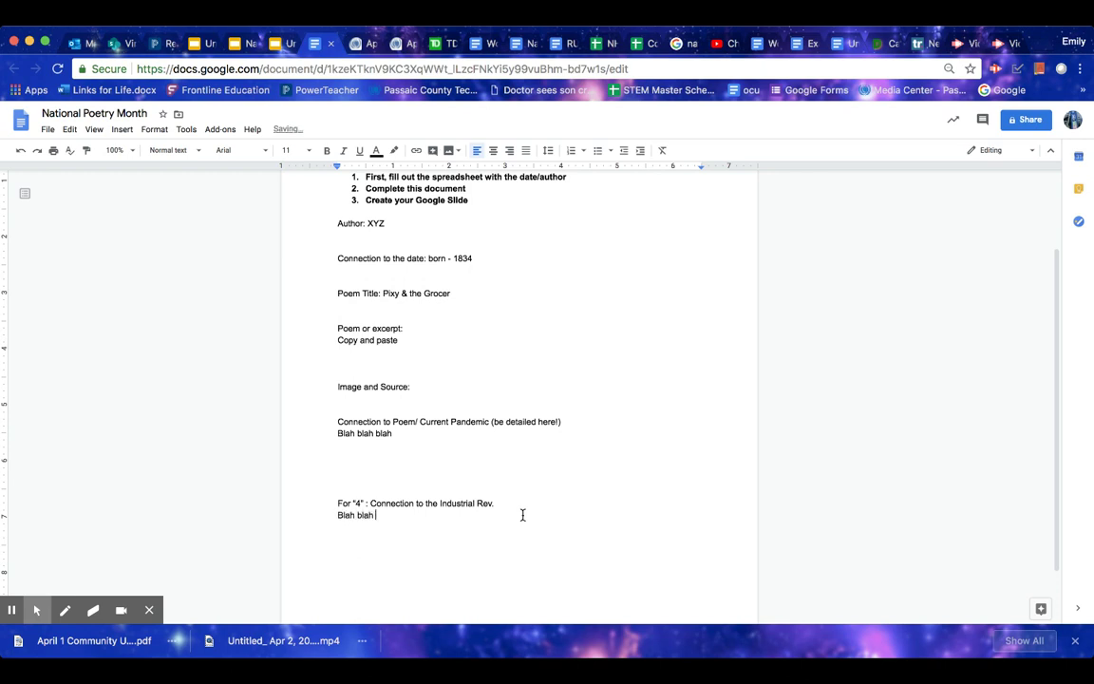
type("blah")
left_click_drag(1056, 501, 1055, 545)
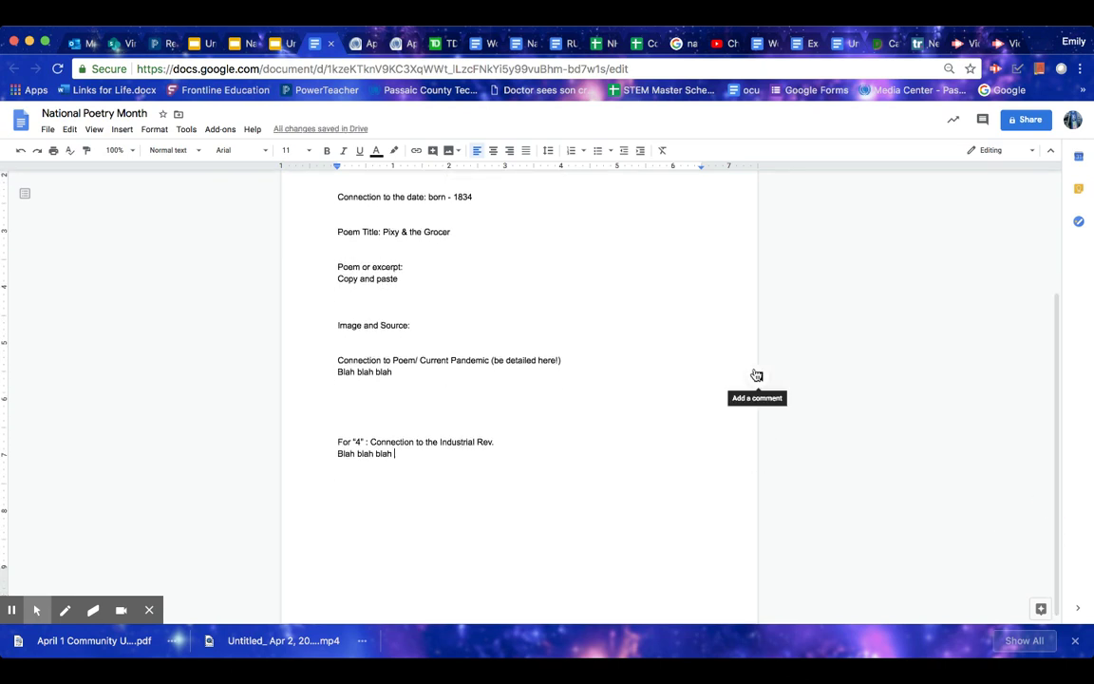
left_click(280, 45)
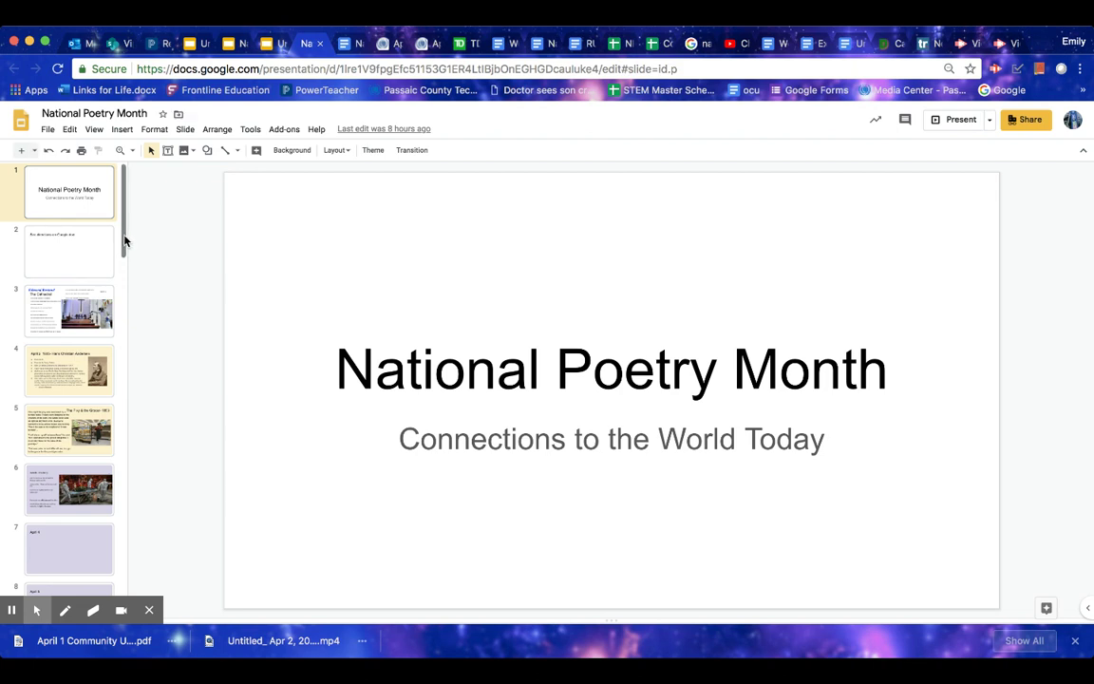
On slide 26 (April 23), enter body lines 'Poet - title- excerpt' and 'image'.
left_click_drag(125, 239, 132, 513)
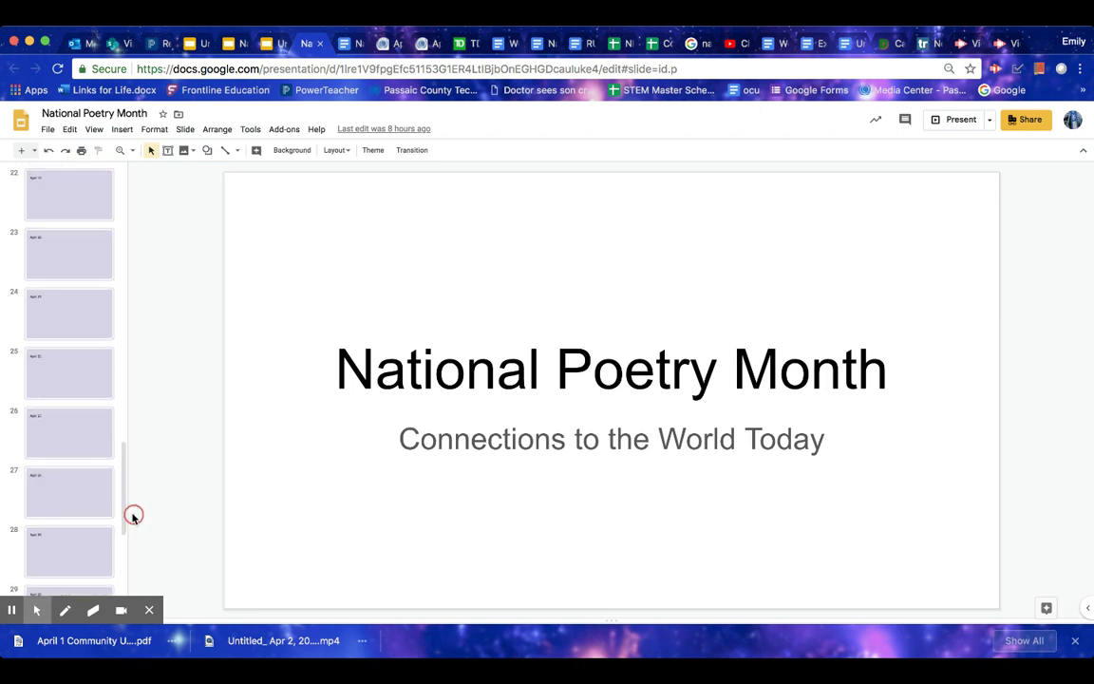
left_click(38, 431)
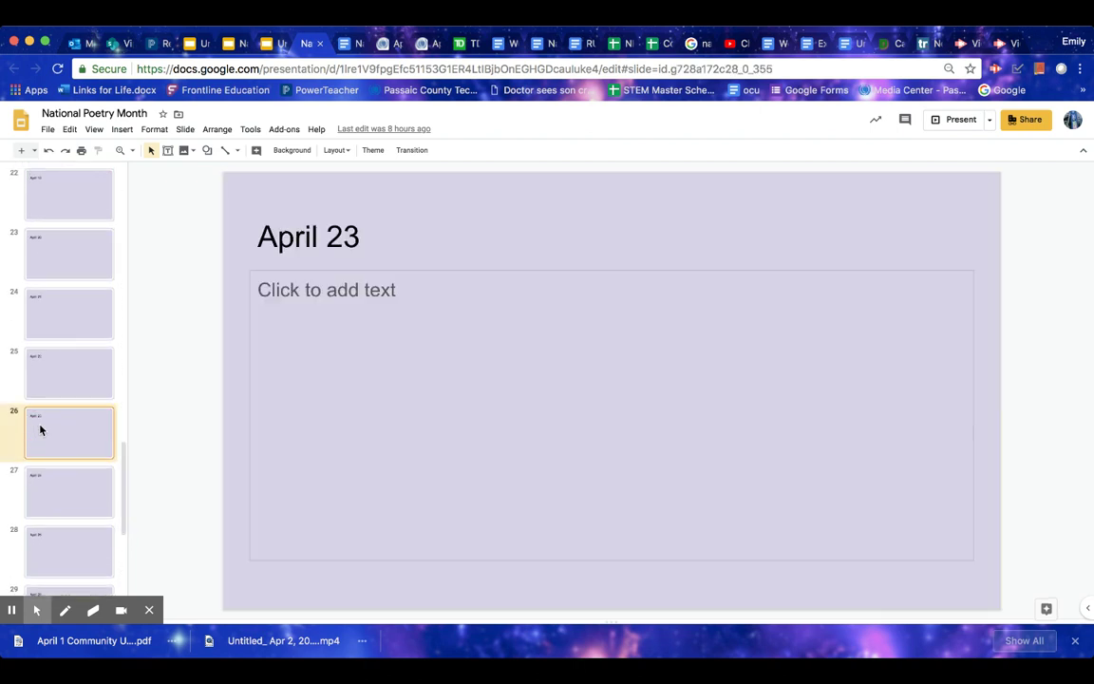
left_click(359, 299)
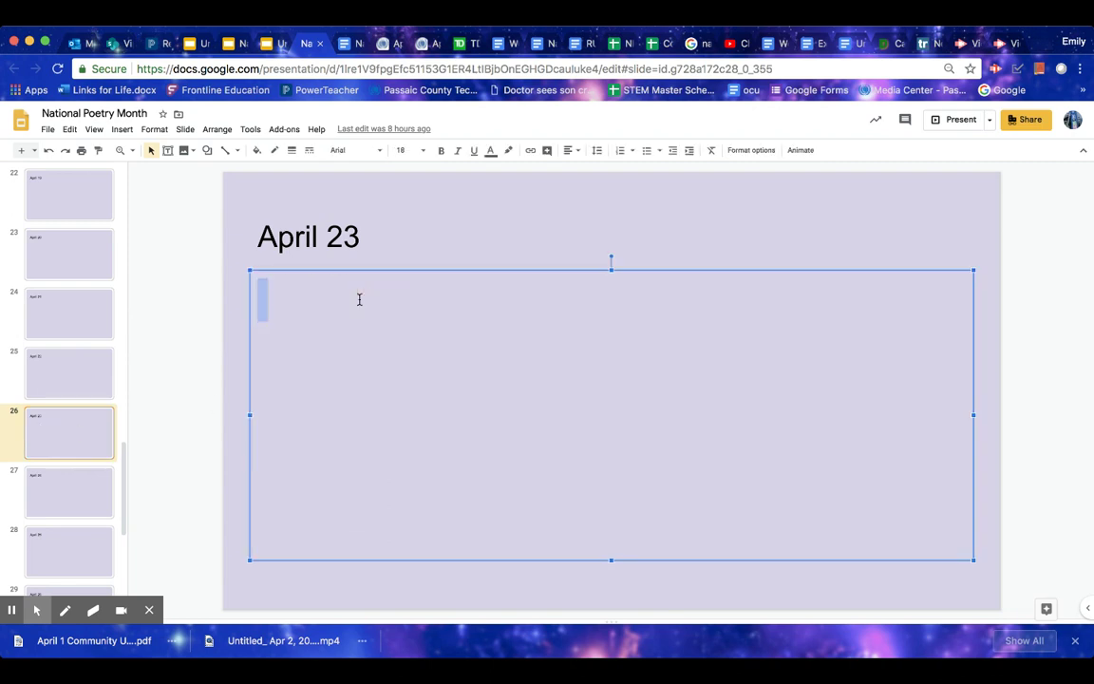
type("poet ")
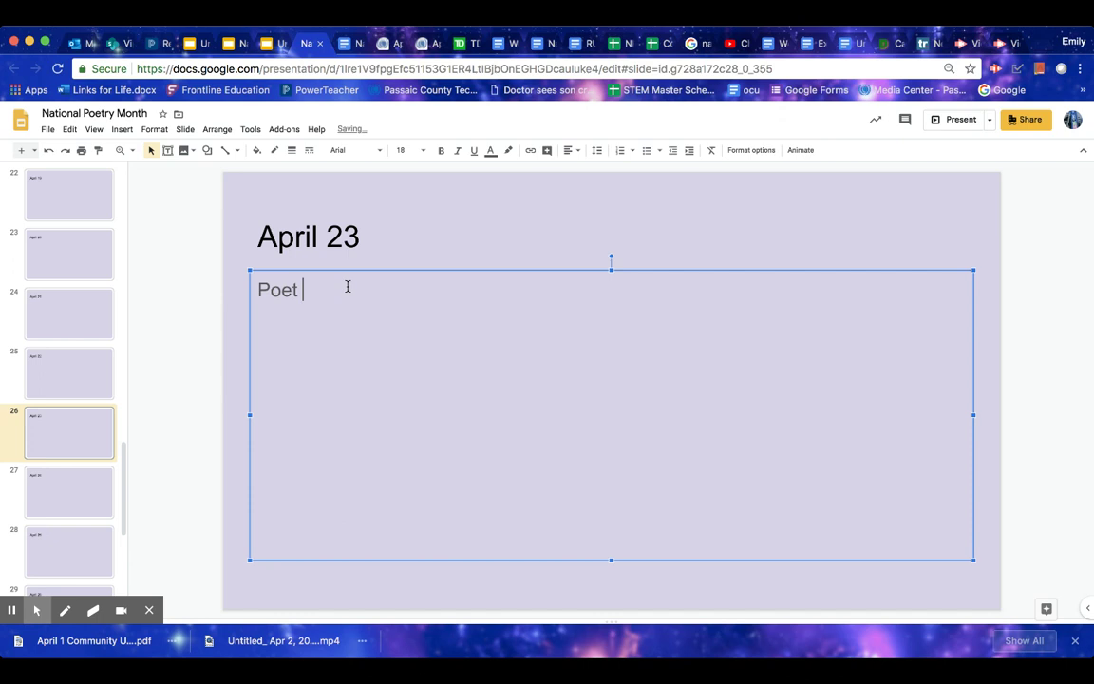
type("- title- exc")
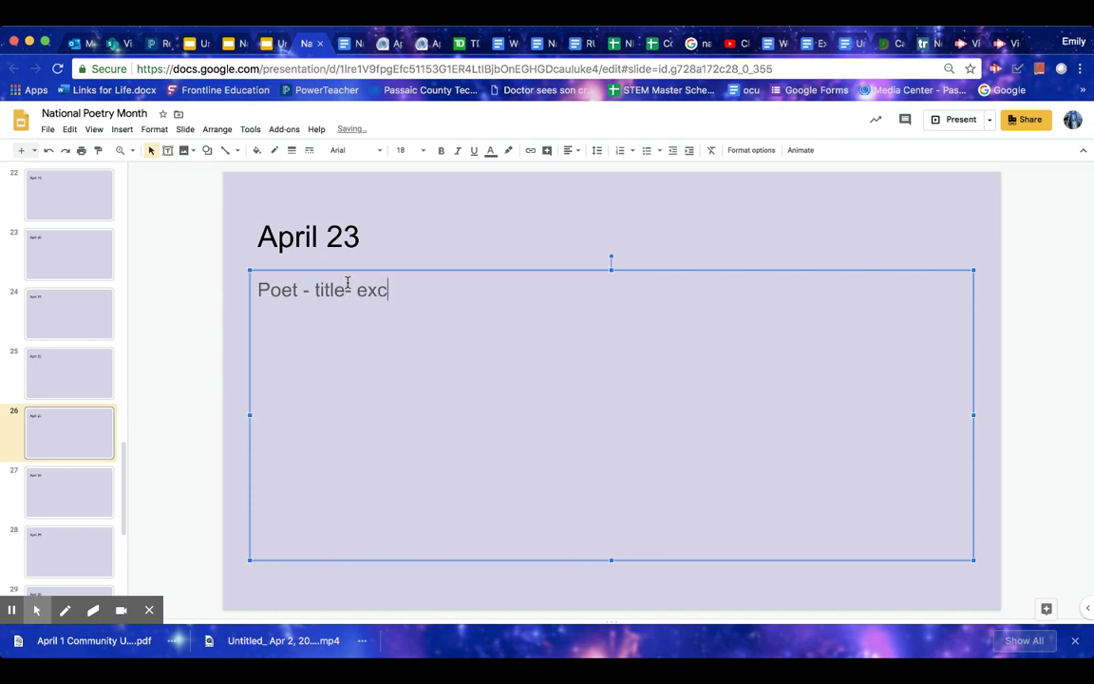
type("ept")
key("BackSpace")
key("BackSpace")
type("rpt")
key("Return")
key("Return")
type("image")
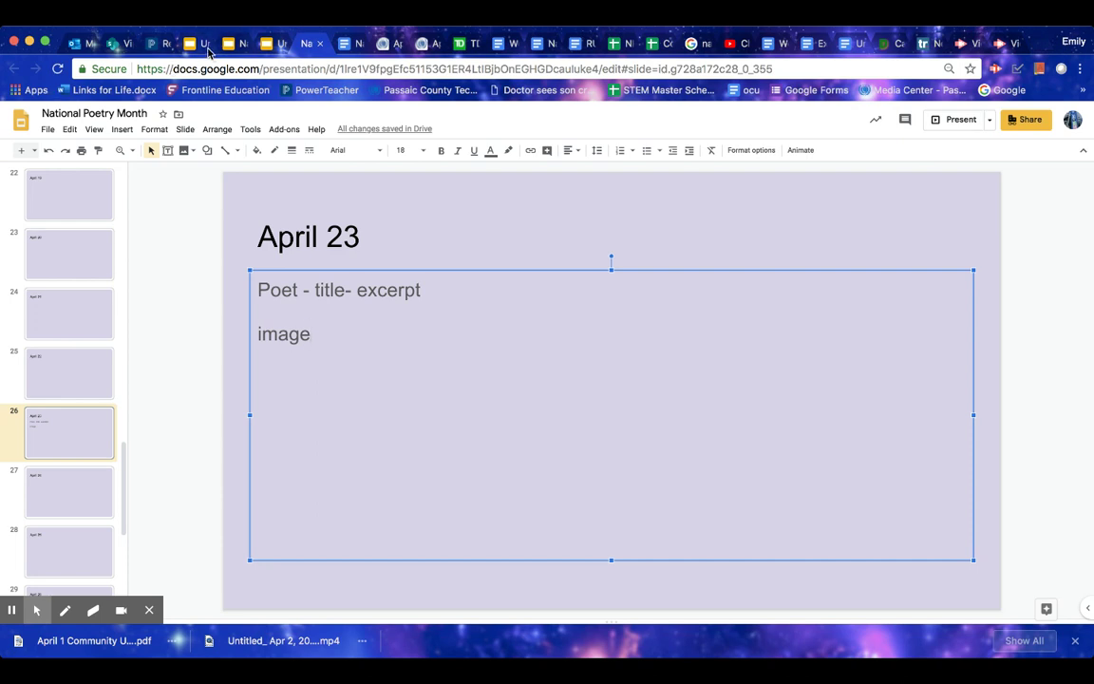
Step through the Women's History Month example Docs to the RUBRIC NHM document and scroll to its title.
left_click(852, 43)
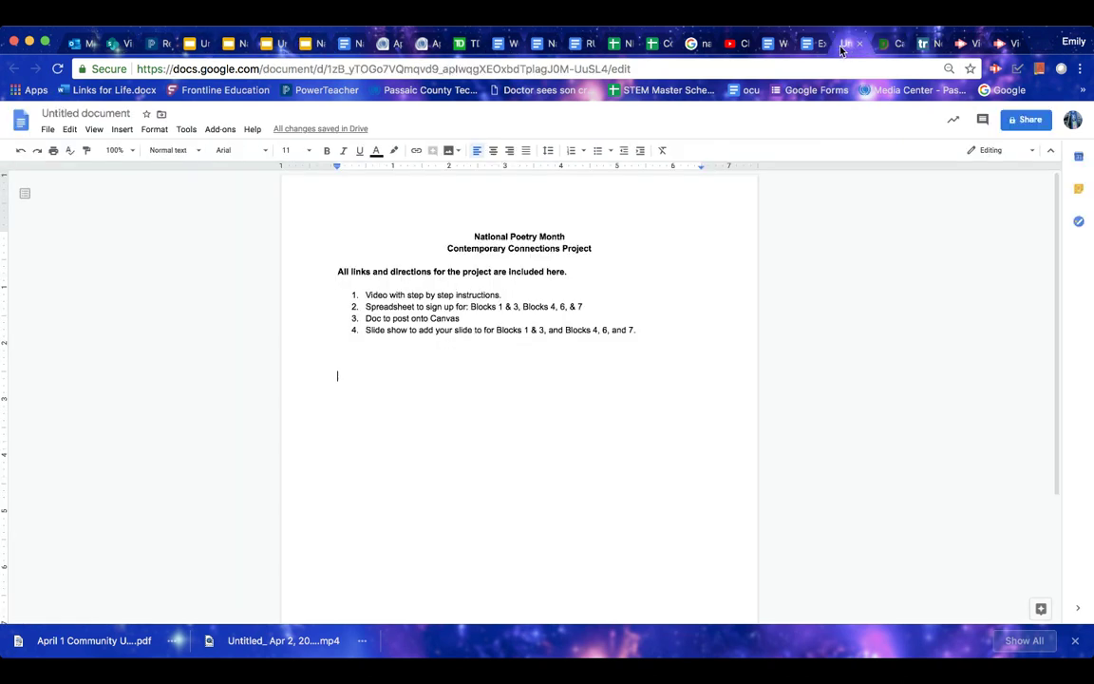
left_click(813, 45)
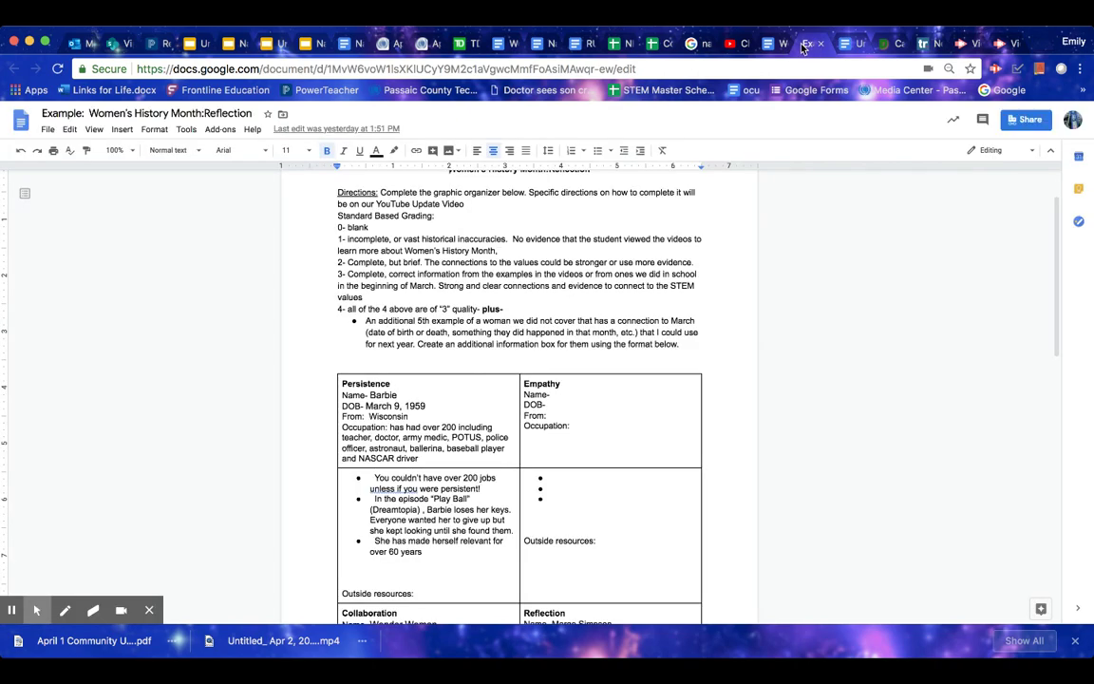
left_click(772, 45)
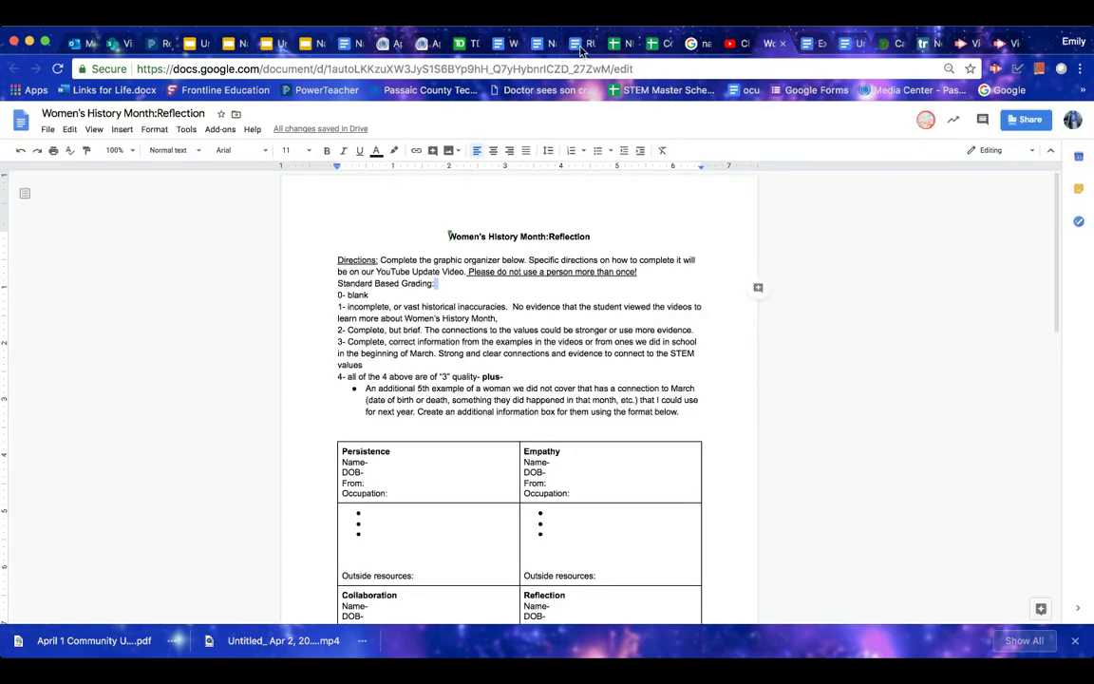
left_click(579, 45)
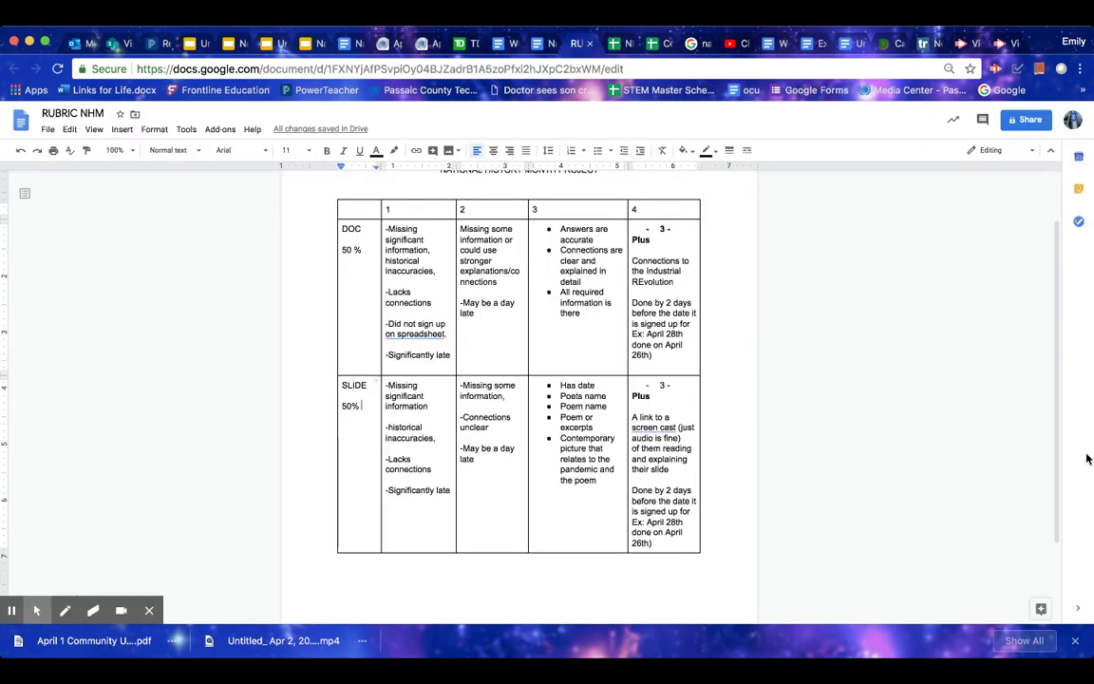
left_click_drag(1056, 514, 1056, 480)
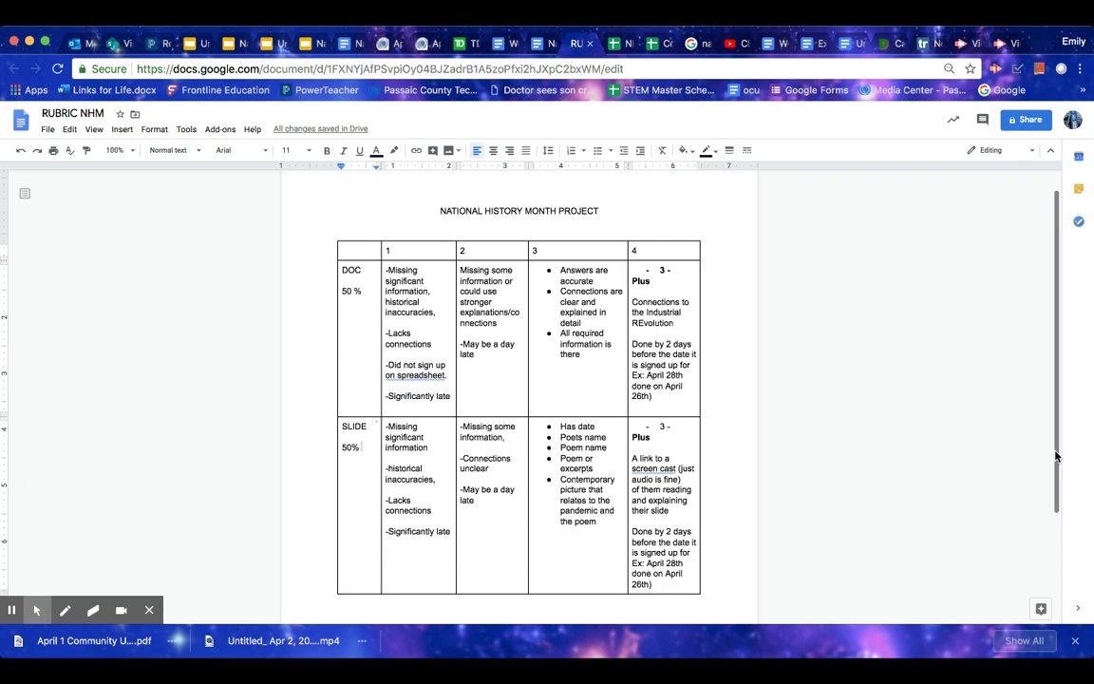
Scroll through the DOC and SLIDE rubric table, then return to the National Poetry Month slideshow.
left_click_drag(1057, 462, 1056, 501)
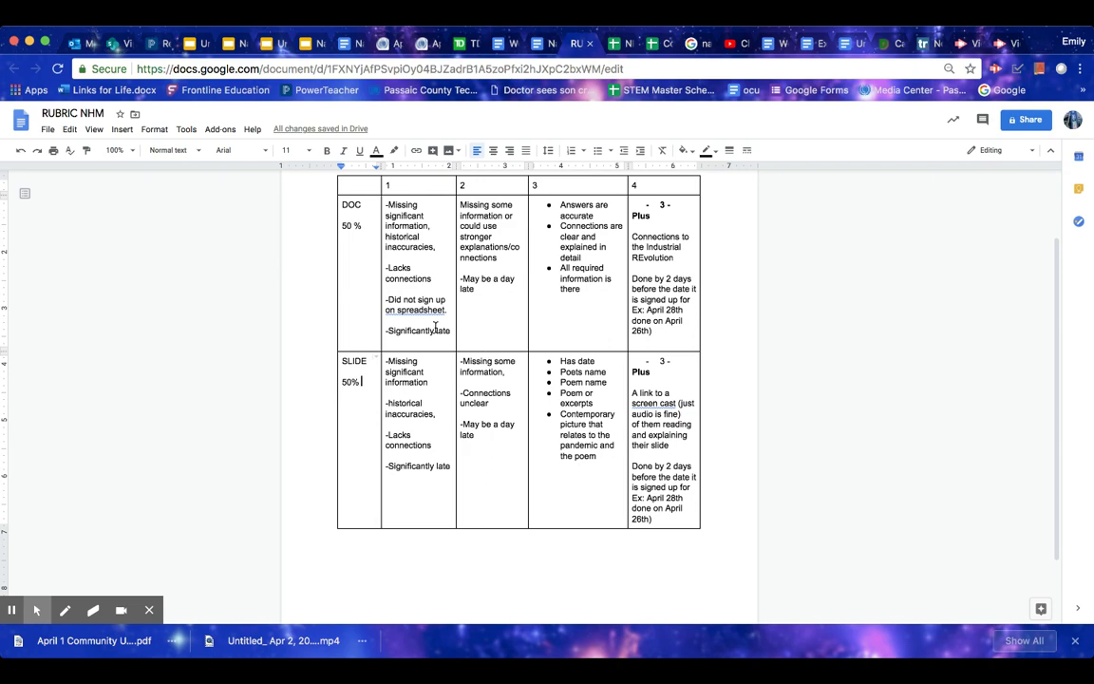
left_click(304, 44)
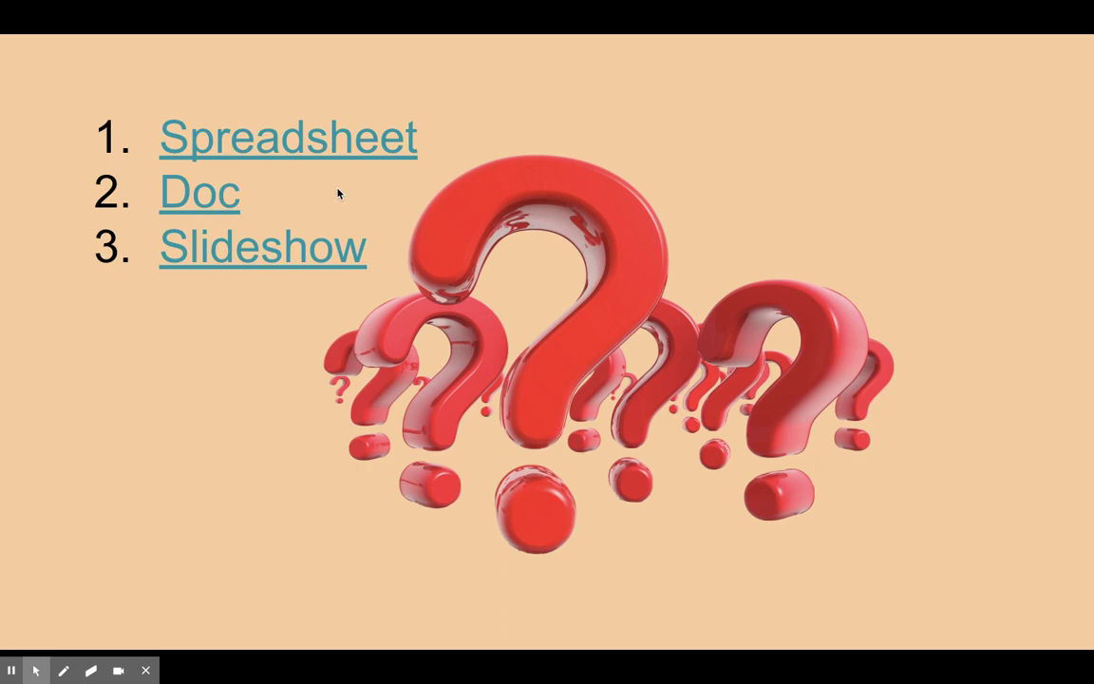
mouse_move(705, 6)
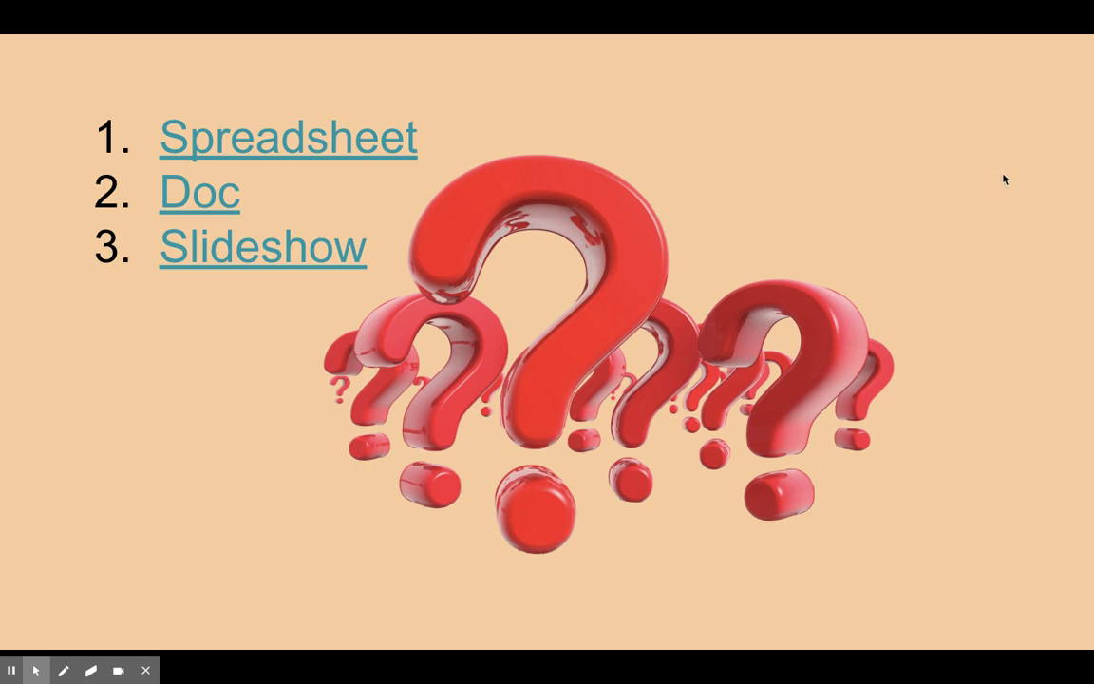